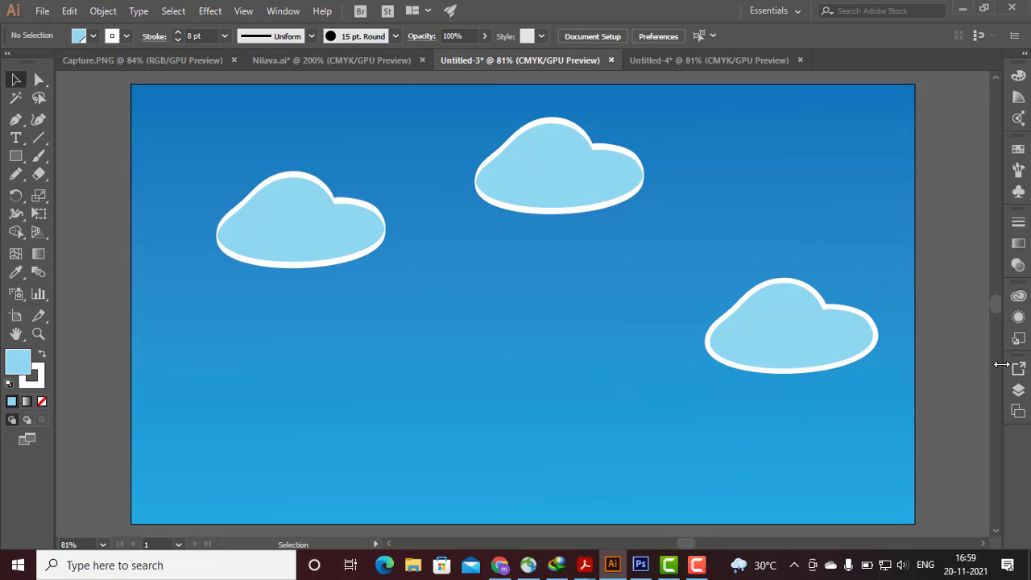
With the Selection tool, clear earlier cloud selections and select the lower-right cloud path.
click(738, 315)
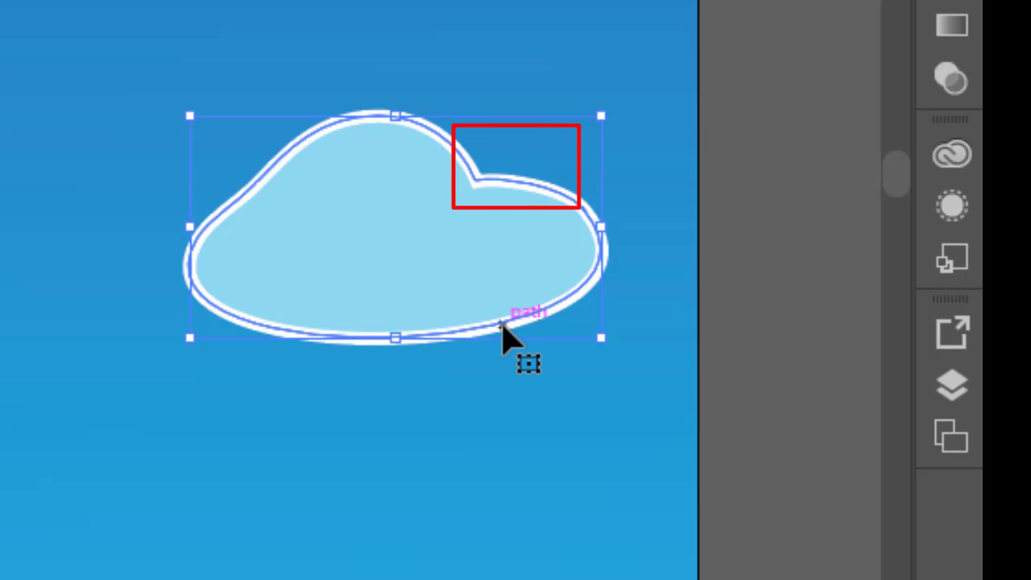
click(809, 298)
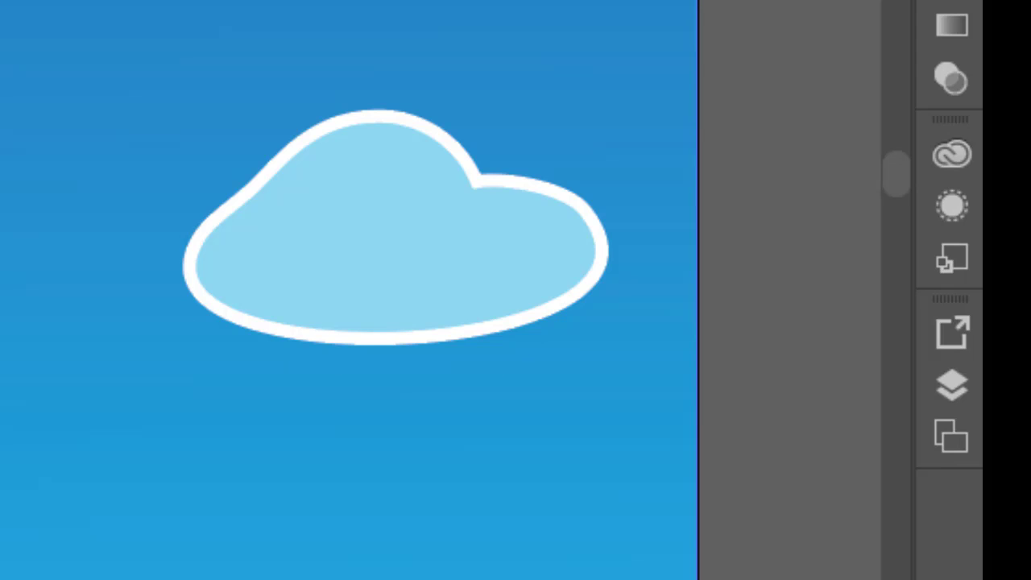
click(0, 0)
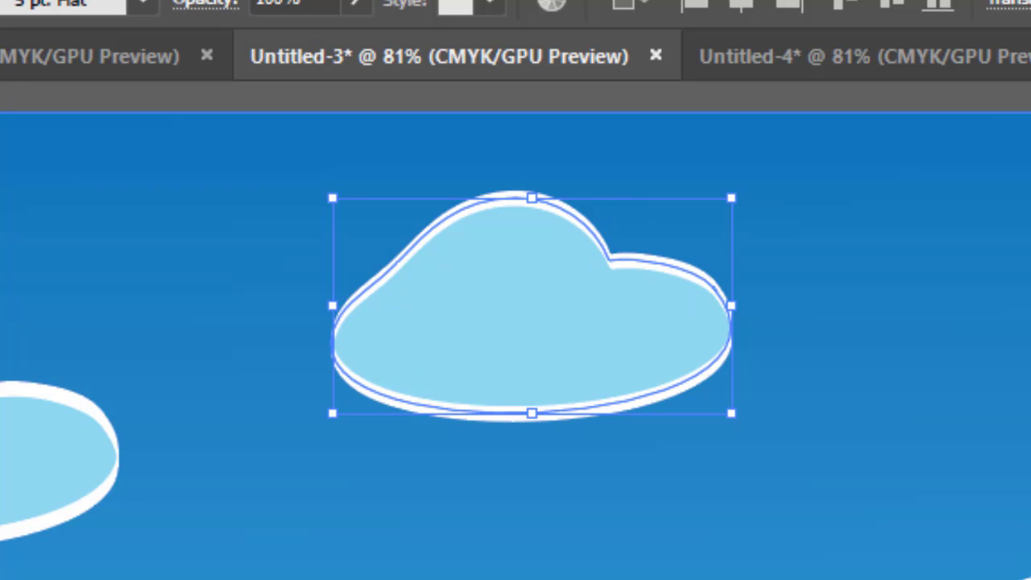
key(ctrl+shift+a)
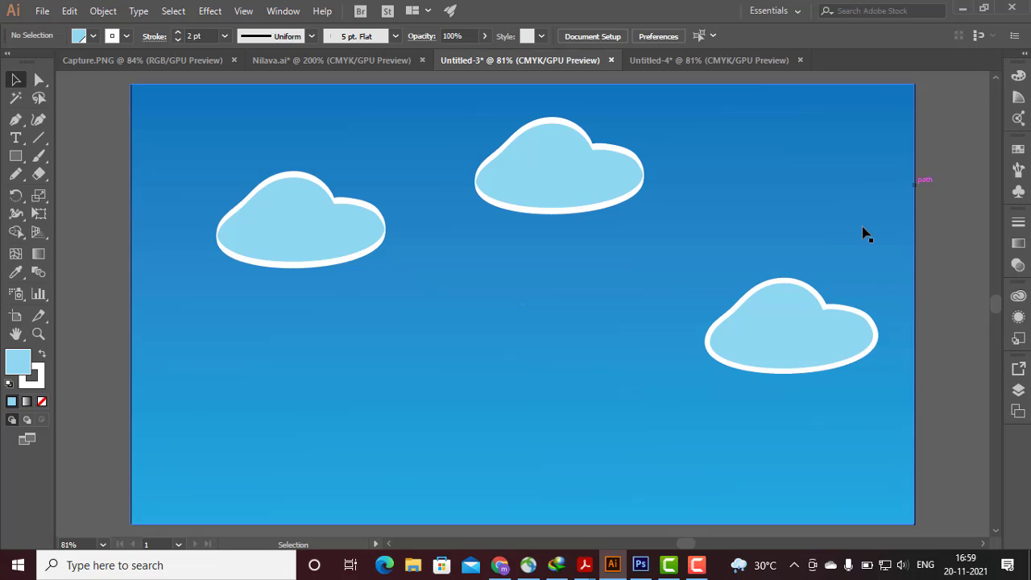
click(819, 299)
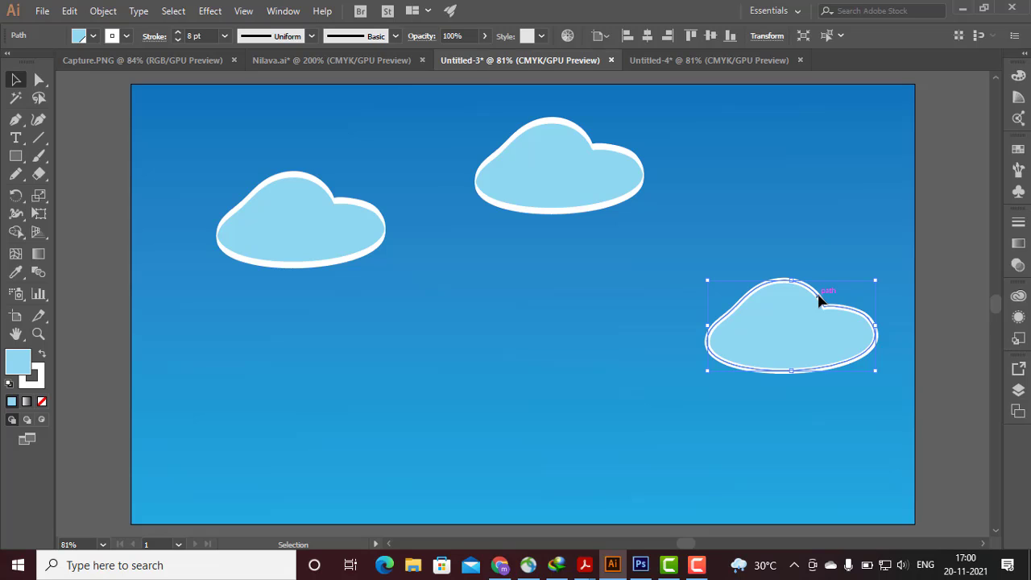
click(956, 230)
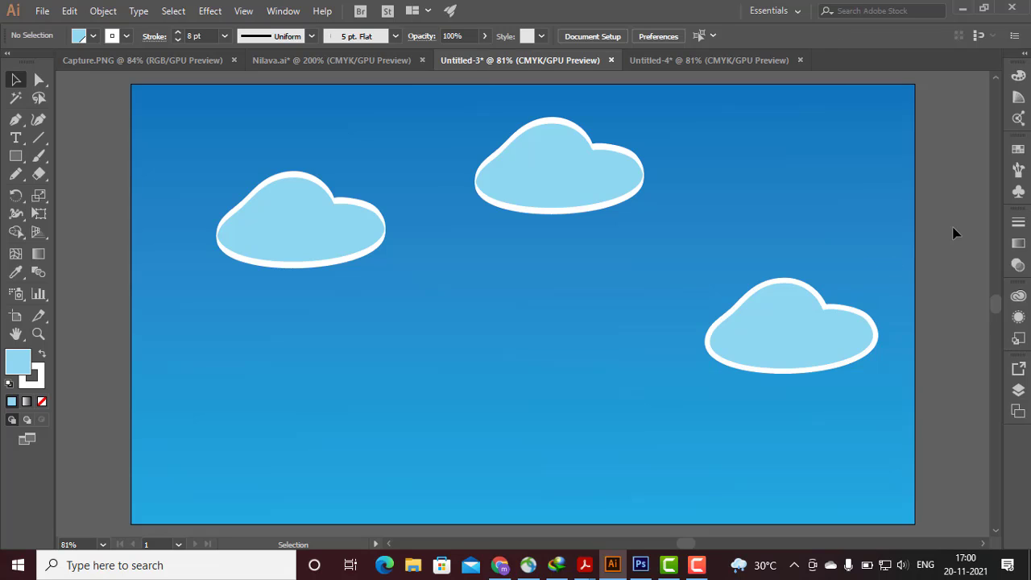
click(843, 313)
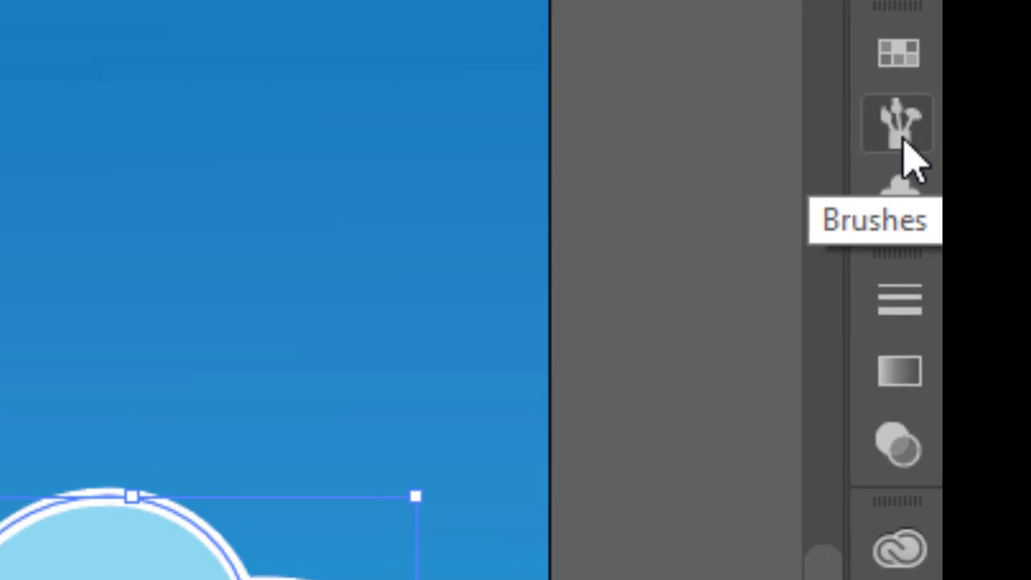
Show the Brushes panel and browse its options and Brush Libraries menus without choosing anything.
click(895, 121)
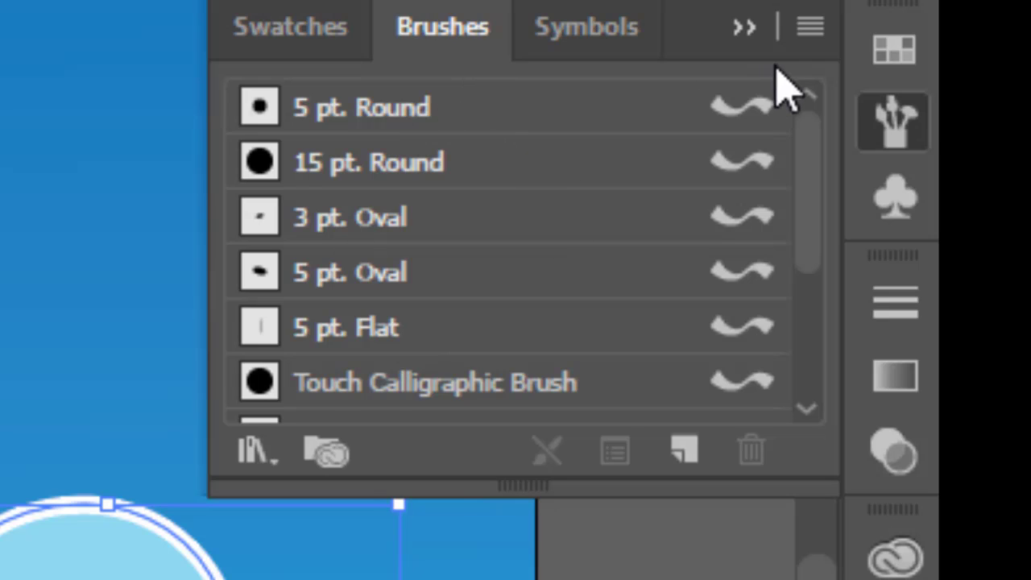
click(809, 26)
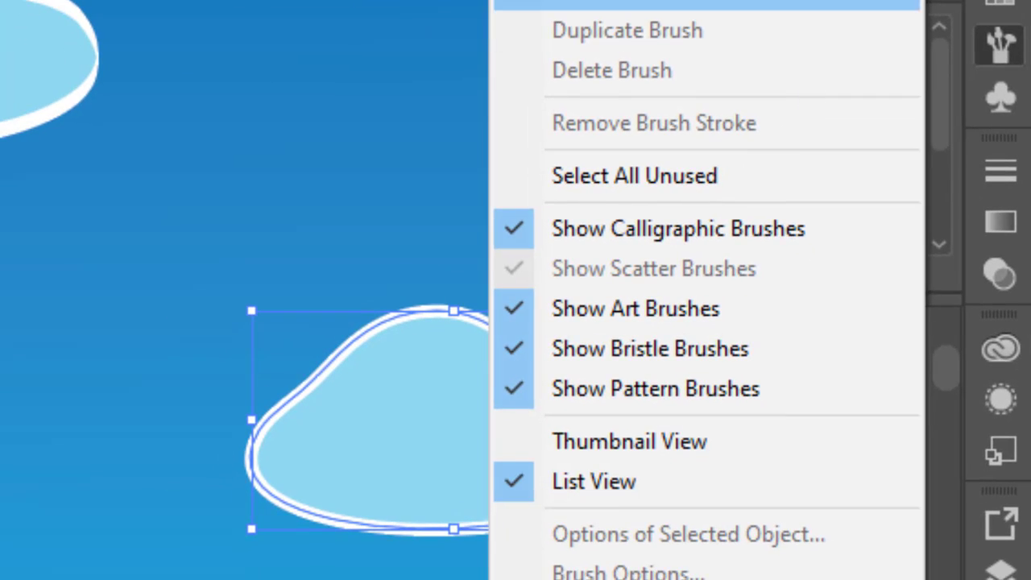
key(Escape)
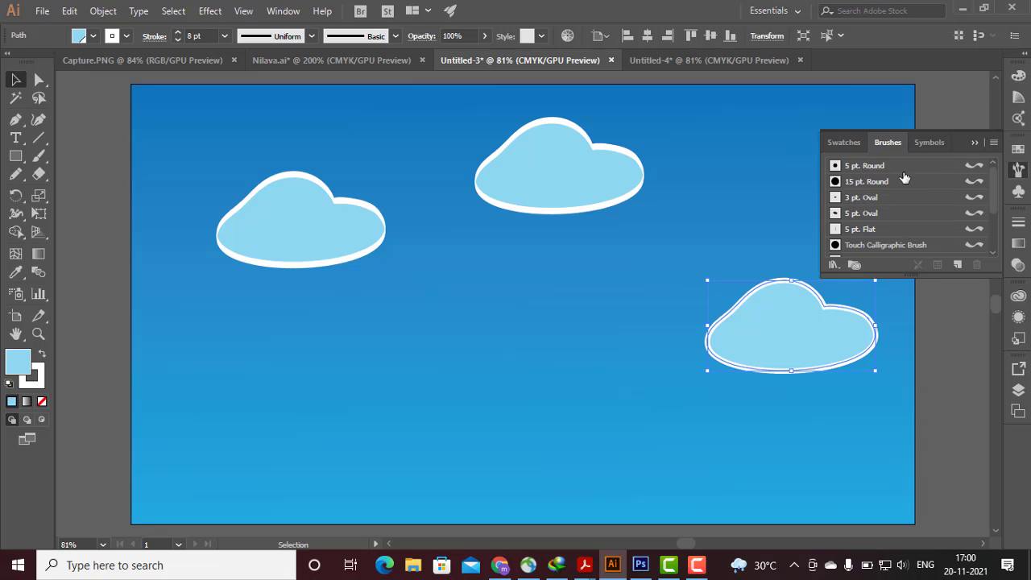
click(833, 266)
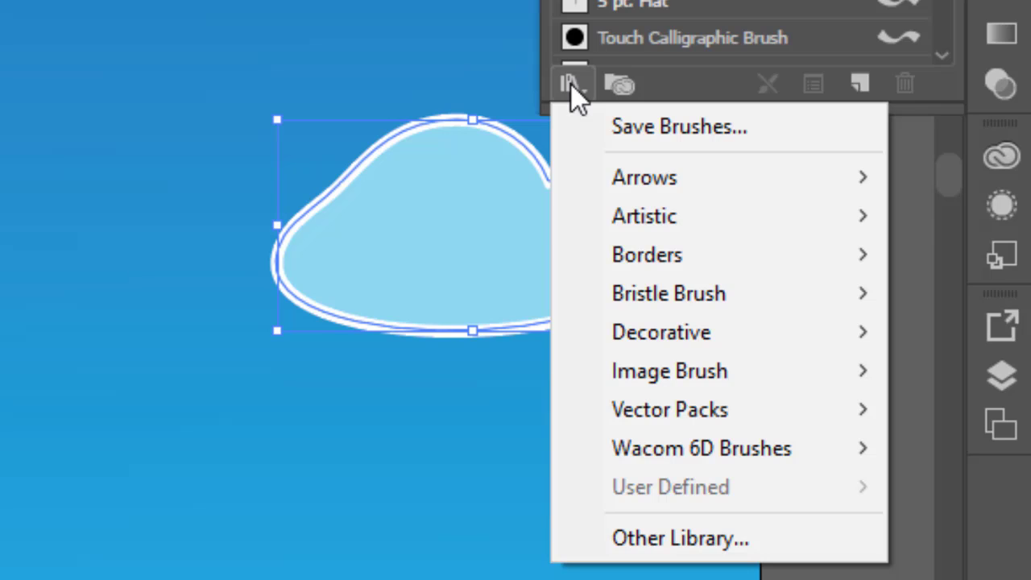
click(673, 76)
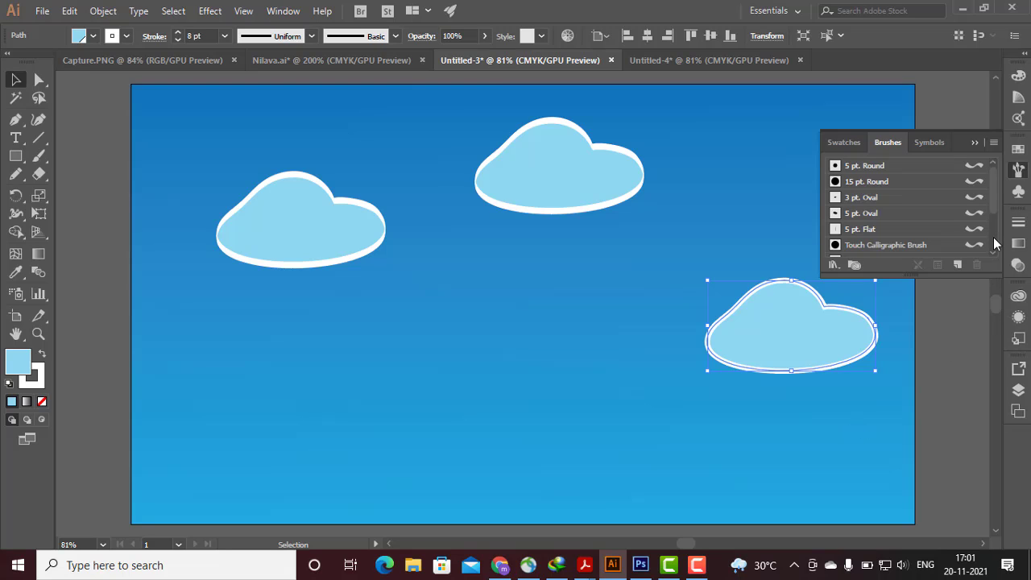
Load the Artistic > Artistic_Calligraphic brush library from the Brush Libraries menu.
scroll(993, 237, down, 3)
click(835, 265)
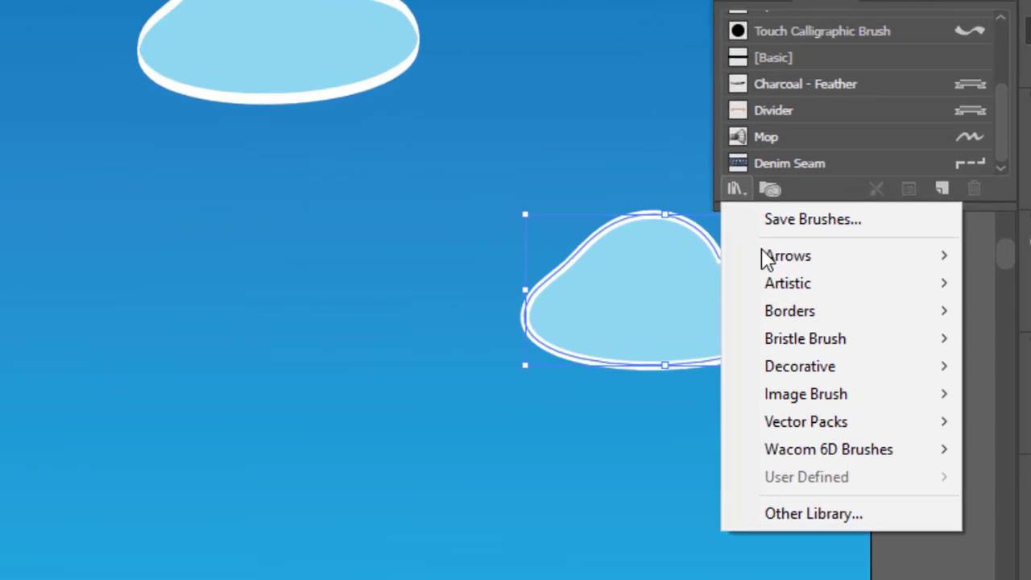
mouse_move(860, 327)
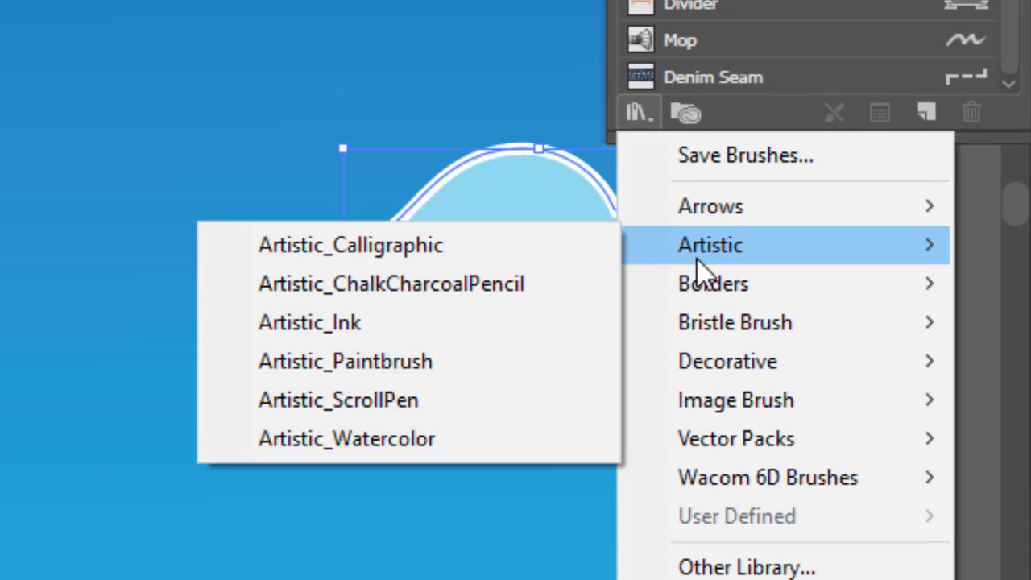
click(402, 251)
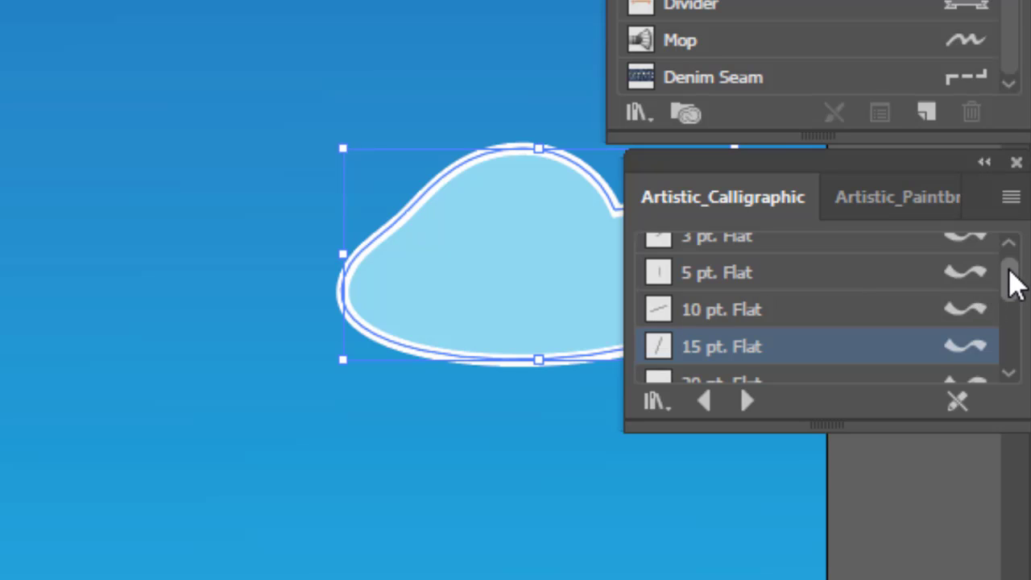
mouse_move(1008, 281)
mouse_down()
mouse_move(1019, 357)
mouse_move(1019, 295)
mouse_up()
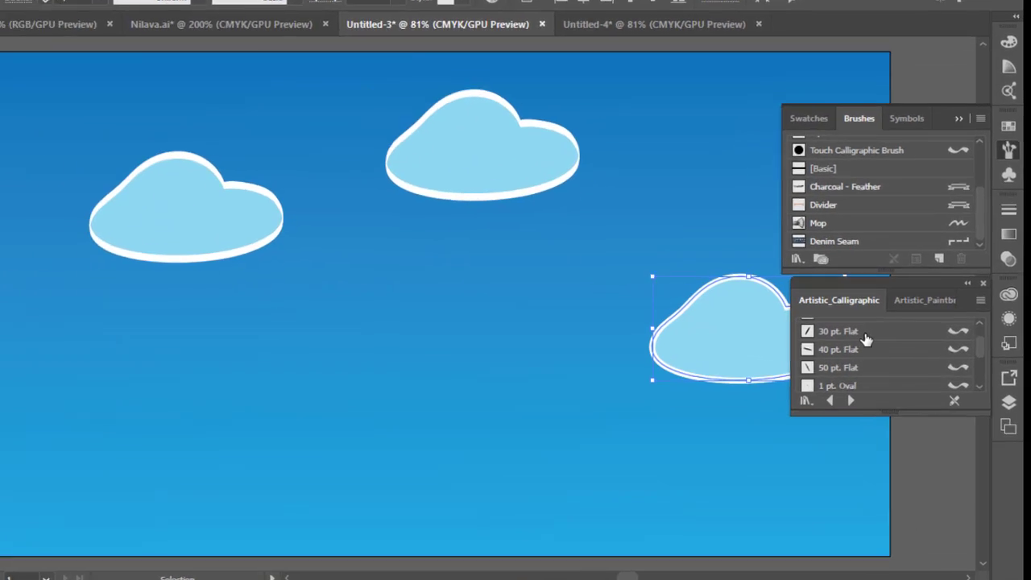
Apply the 15 pt. Flat brush to the cloud after trying 30 and 10 pt, then deselect and collapse the library.
click(892, 332)
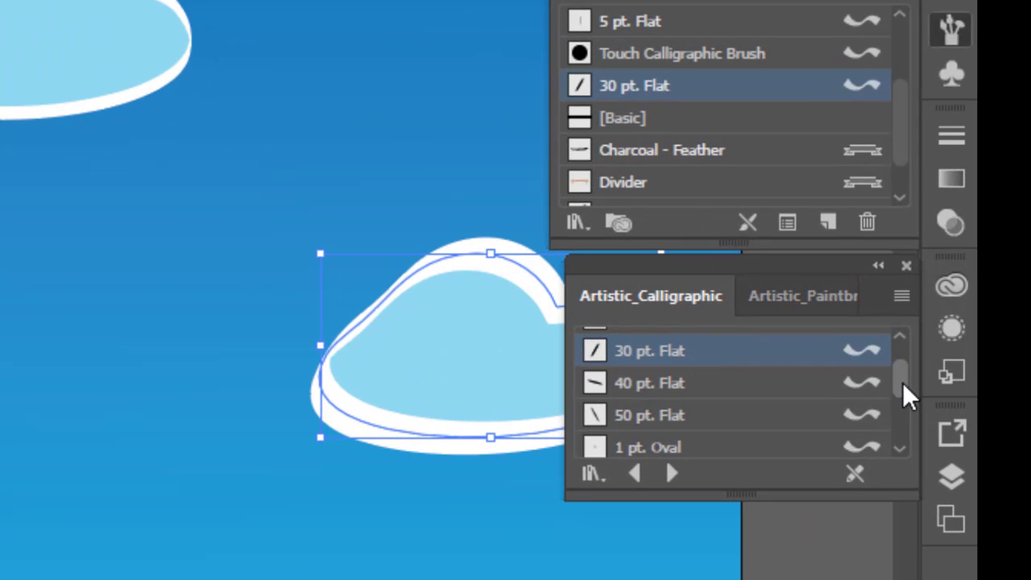
drag(902, 382, 902, 372)
click(689, 411)
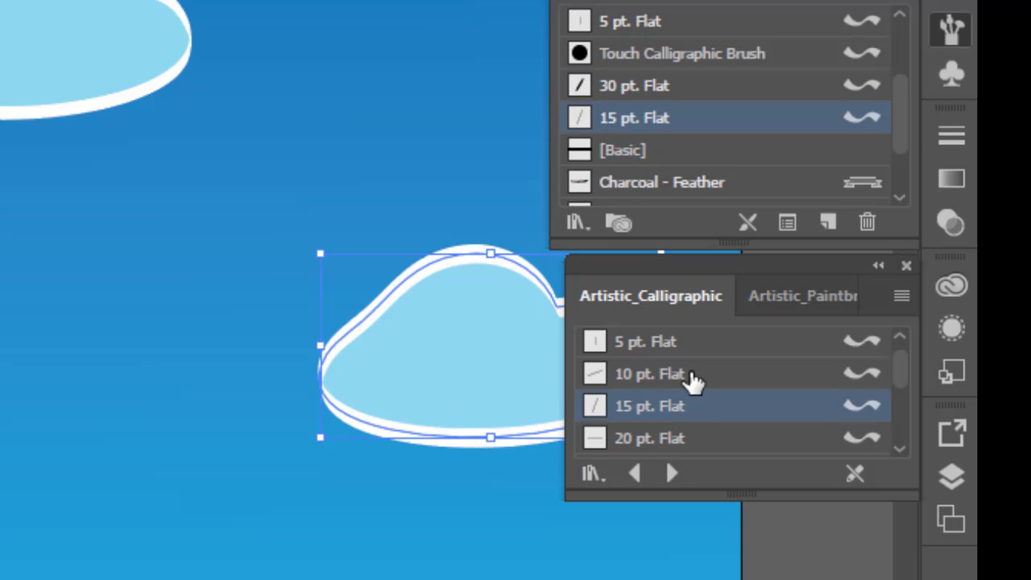
click(692, 382)
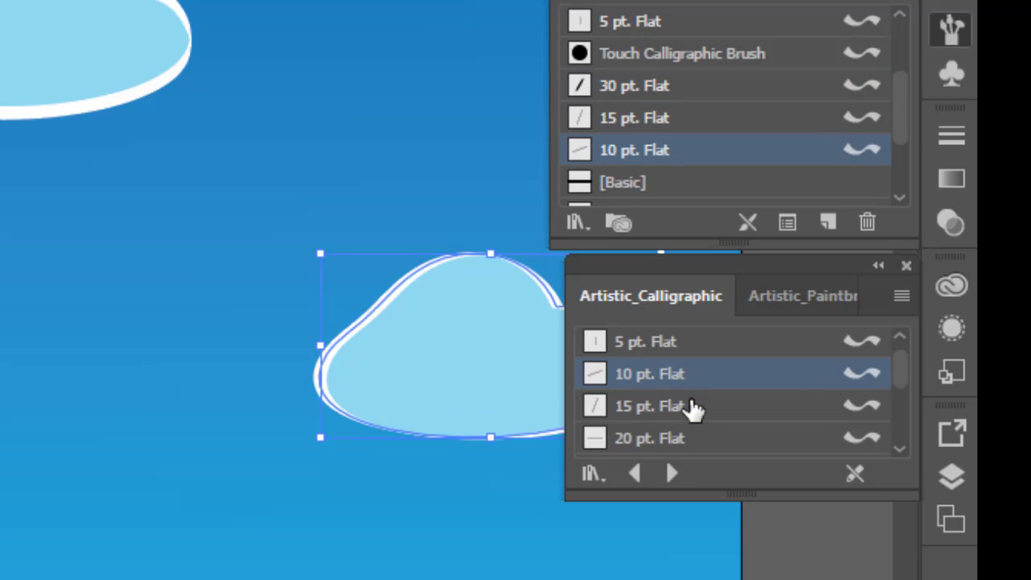
click(692, 407)
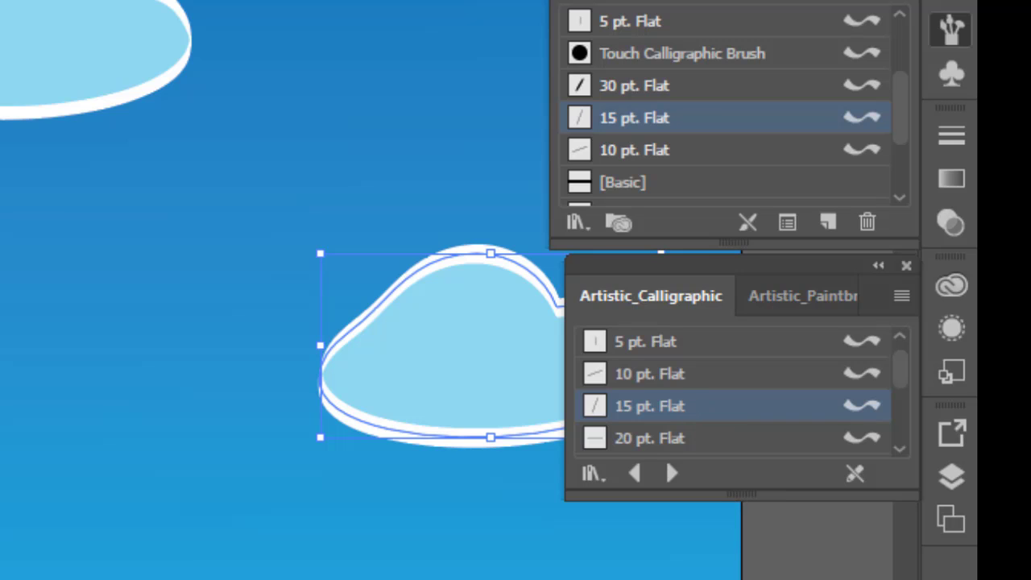
click(806, 524)
click(878, 266)
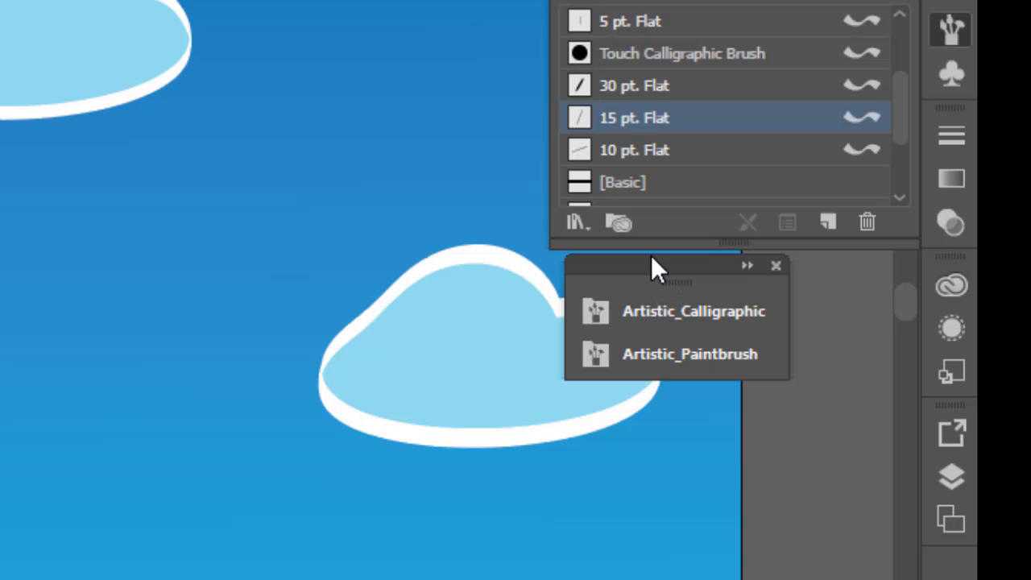
Dock the collapsed Artistic_Calligraphic library beside the Brushes panel.
drag(649, 261, 412, 5)
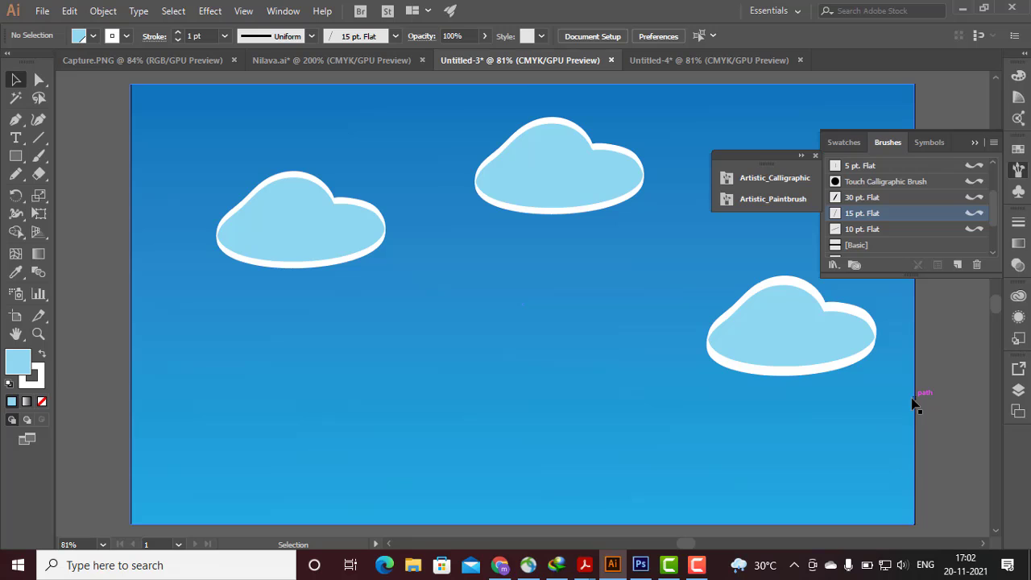
View the Types of brushes chart in Untitled-4, then switch to the Nilava.ai lettering document.
click(709, 65)
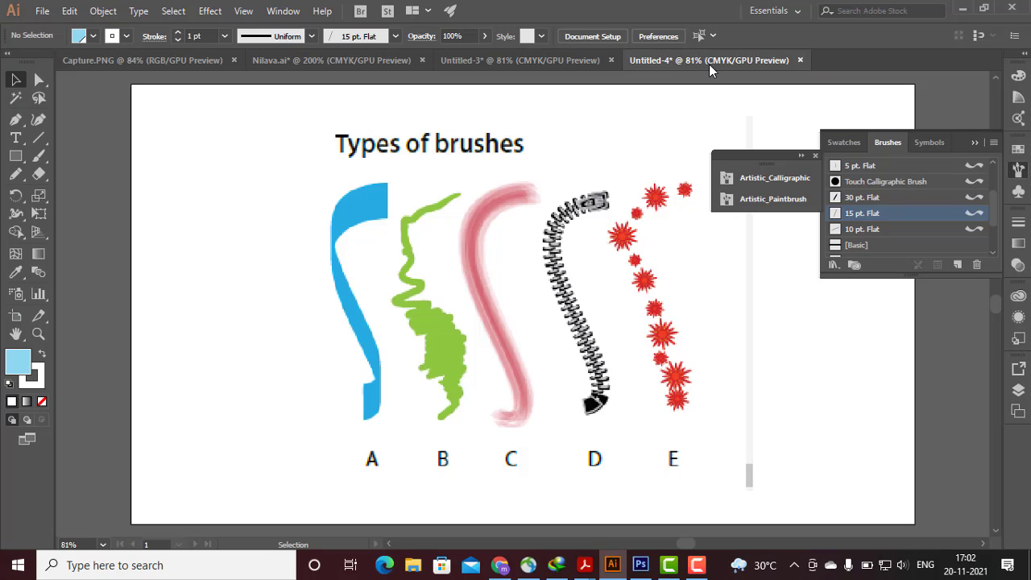
click(649, 266)
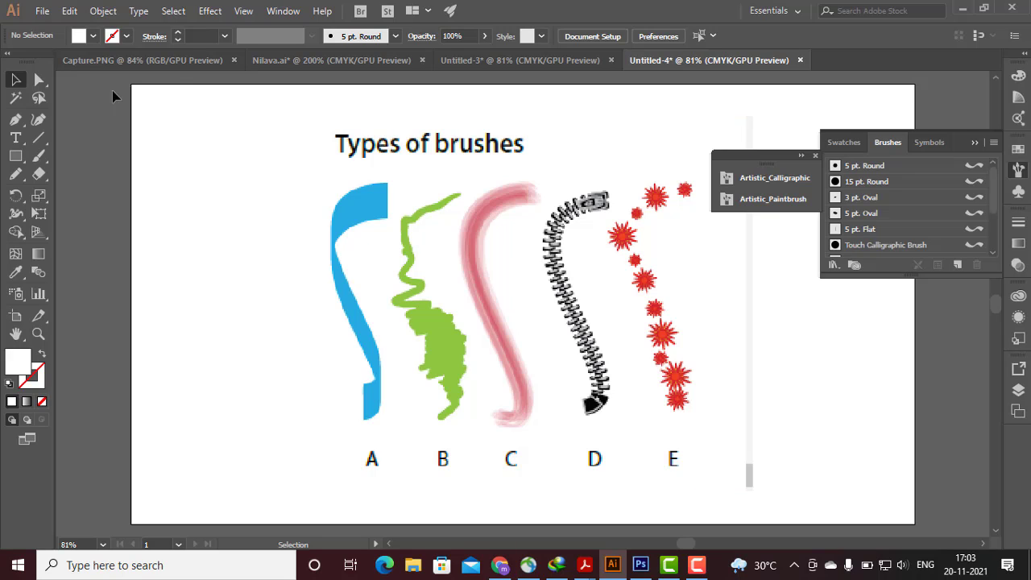
click(292, 60)
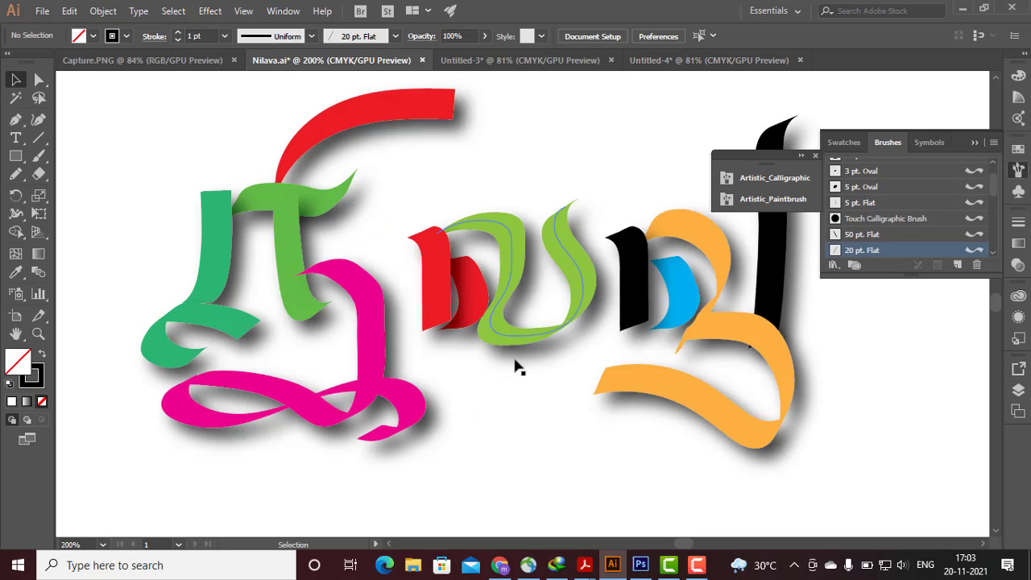
Compare the Capture.PNG calligraphy image with the Nilava.ai lettering, ending on Capture.PNG.
click(145, 64)
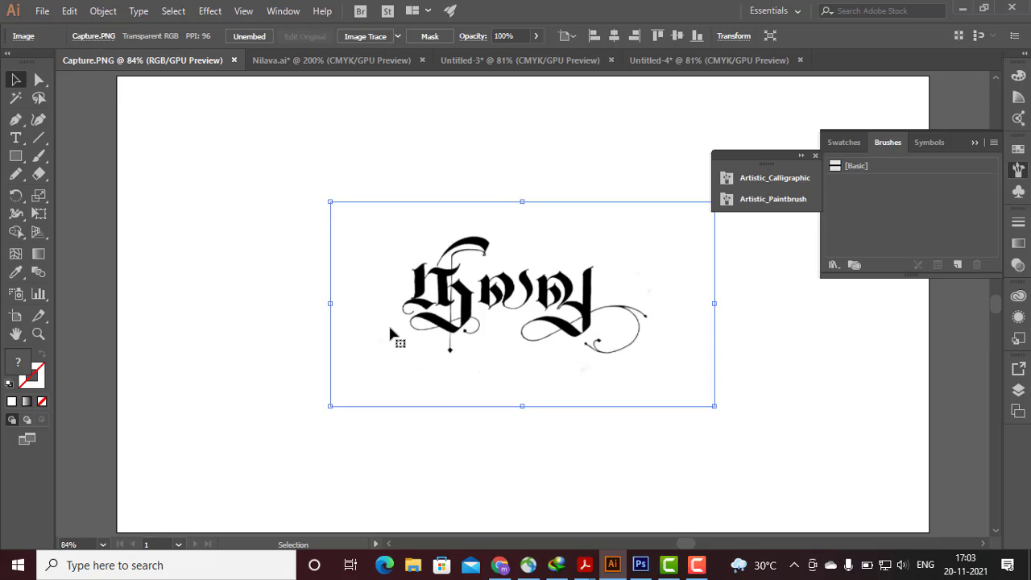
click(321, 61)
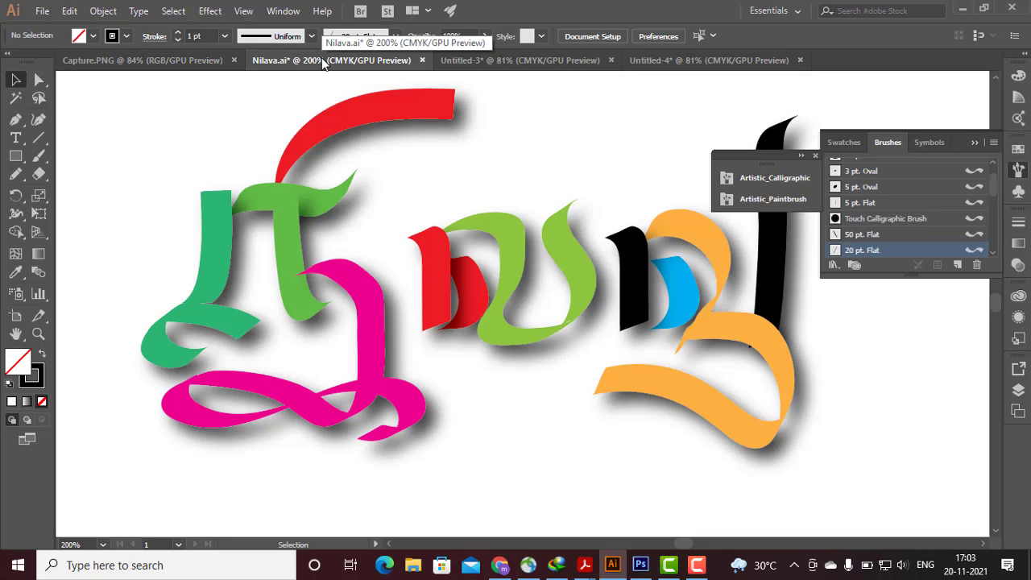
click(187, 64)
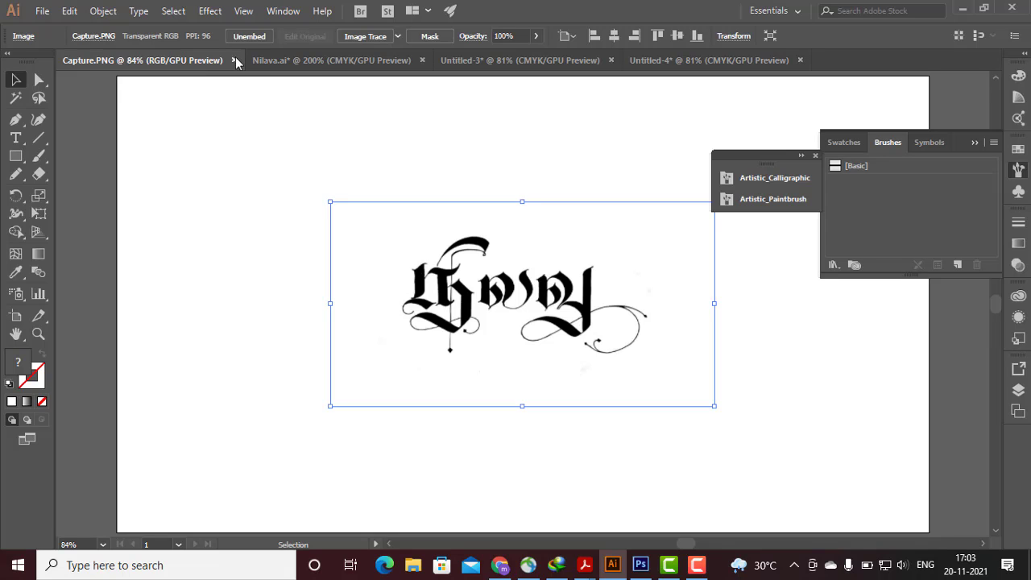
click(314, 69)
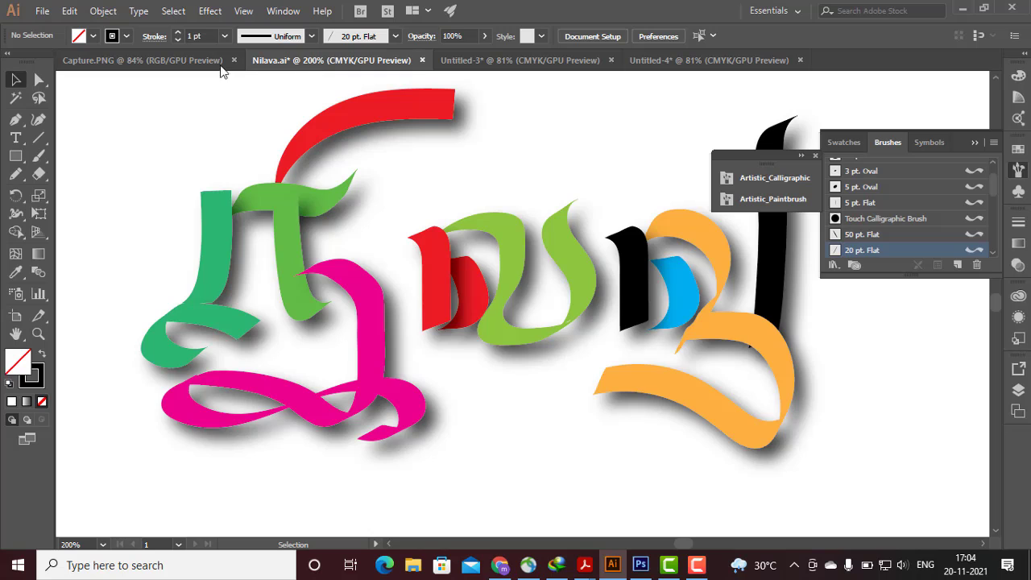
click(184, 59)
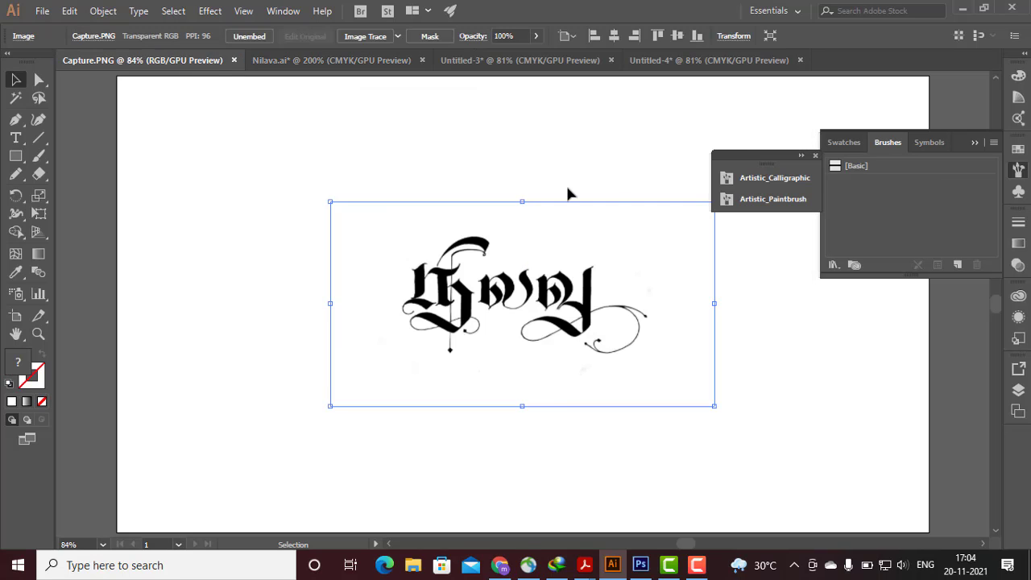